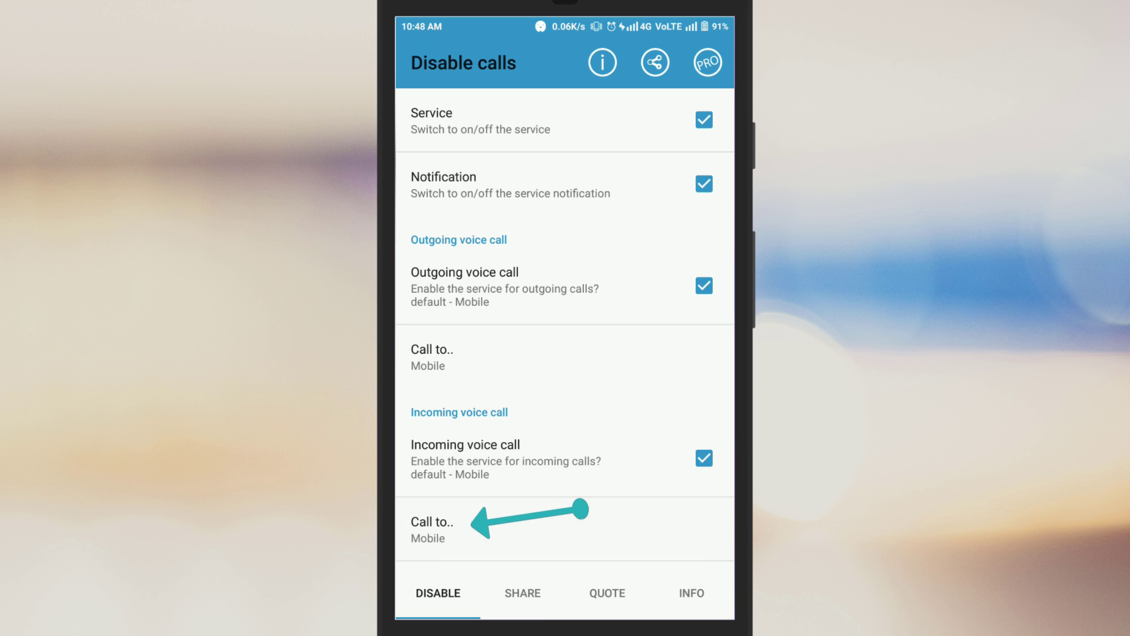
Change the incoming voice call's 'Call to' type from Mobile to Other.
left_click(576, 536)
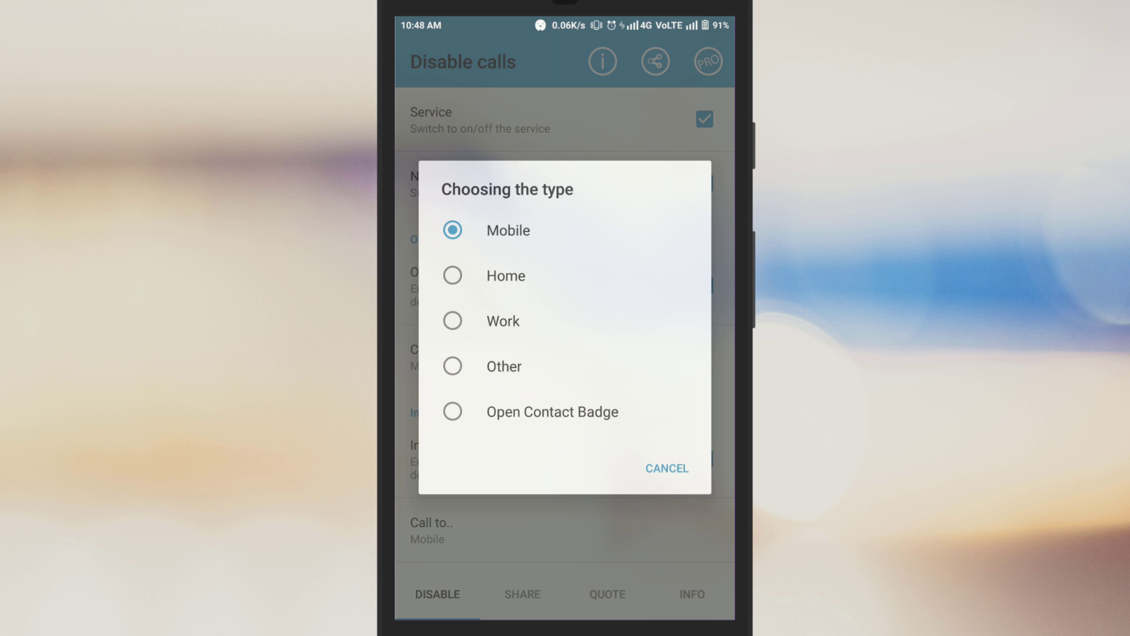
left_click(505, 367)
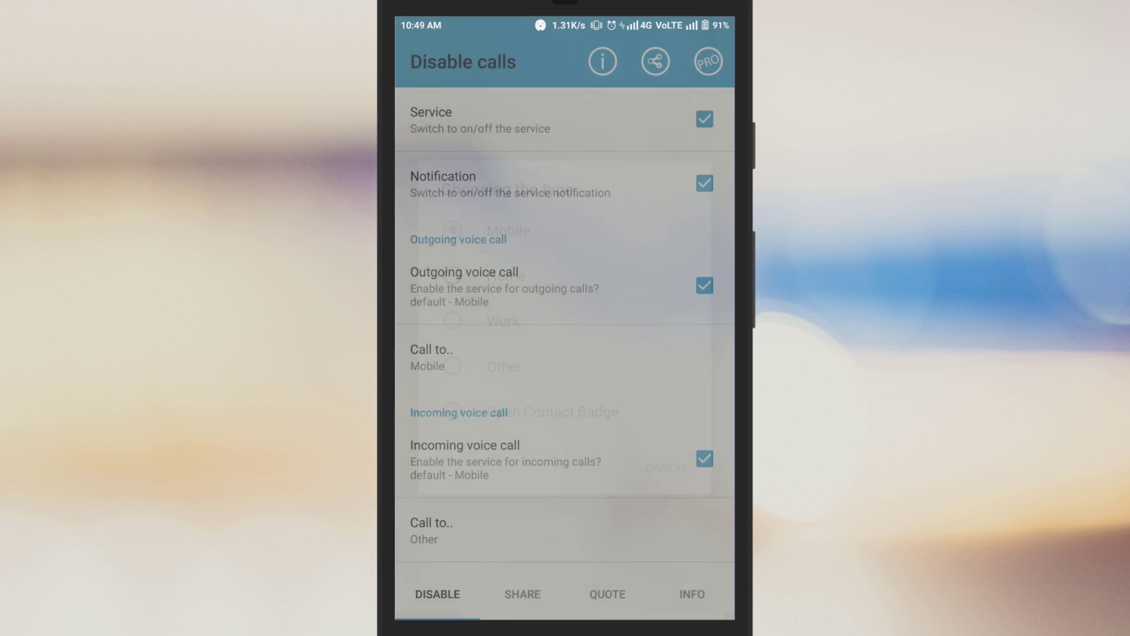